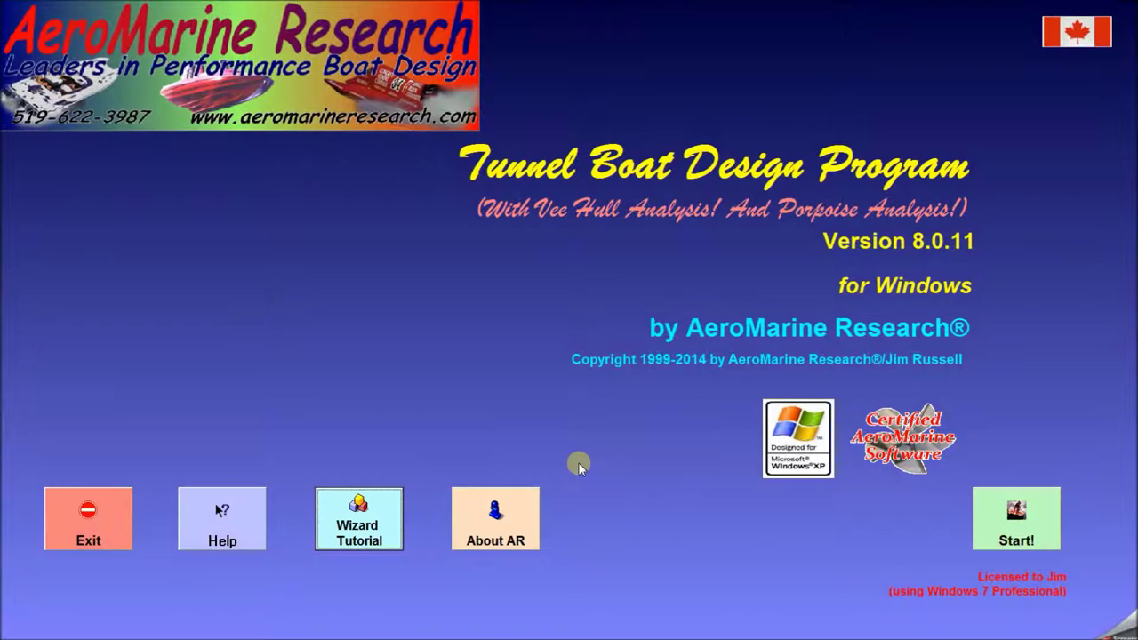
# Open the Recreational Tunnel Outboard design's inputs and review its Weight/Measure and Setup Tuning tabs
pyautogui.click(1014, 516)
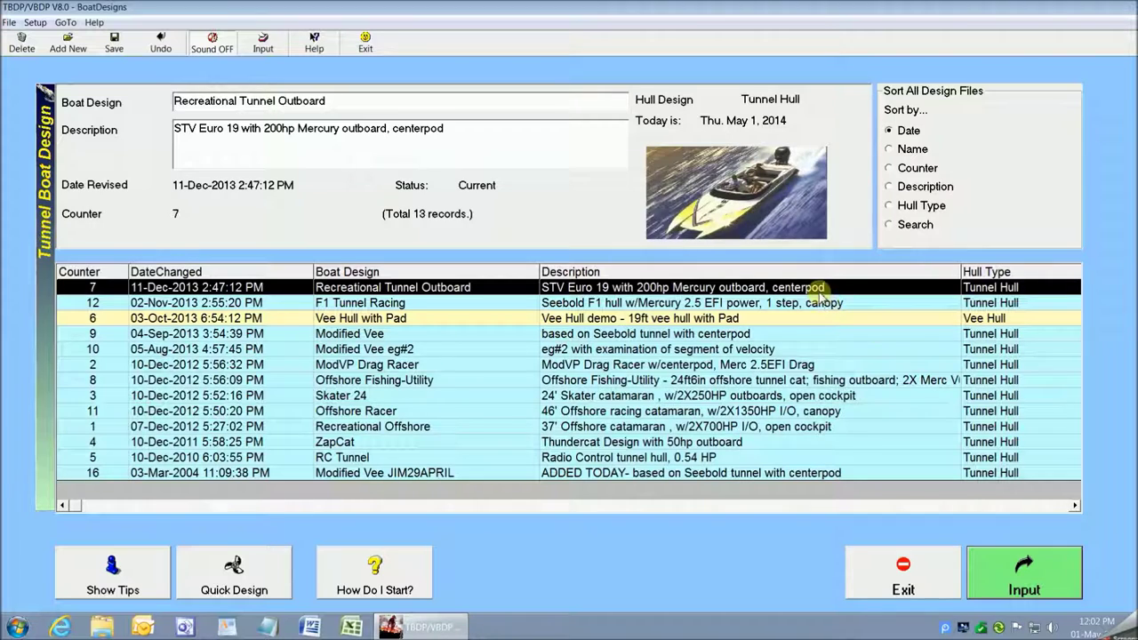
pyautogui.click(1063, 576)
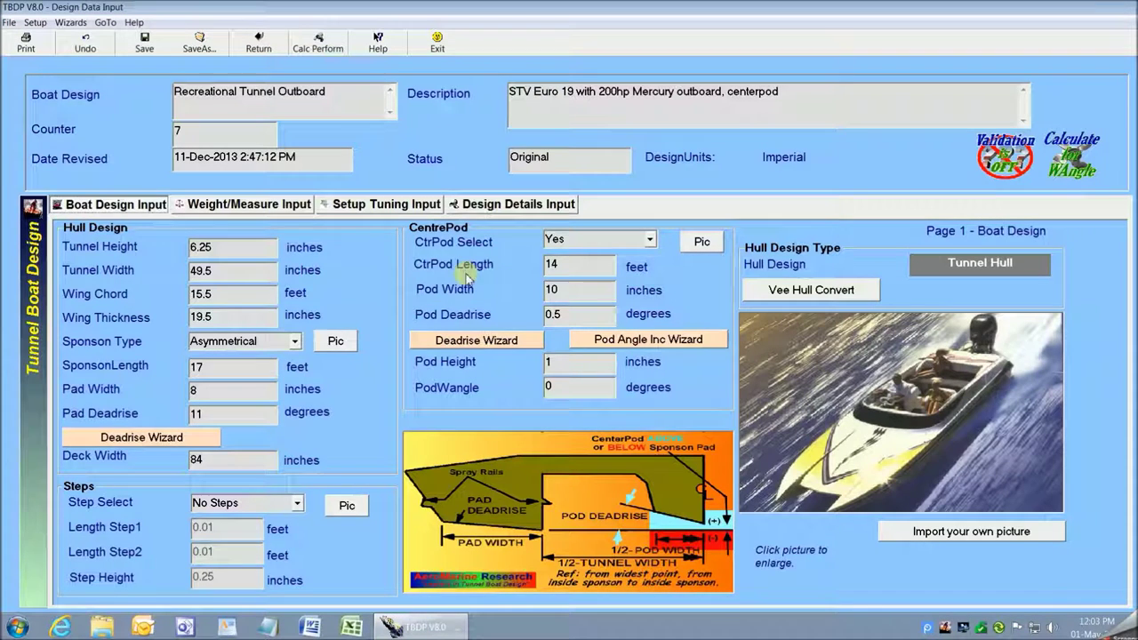
pyautogui.click(224, 207)
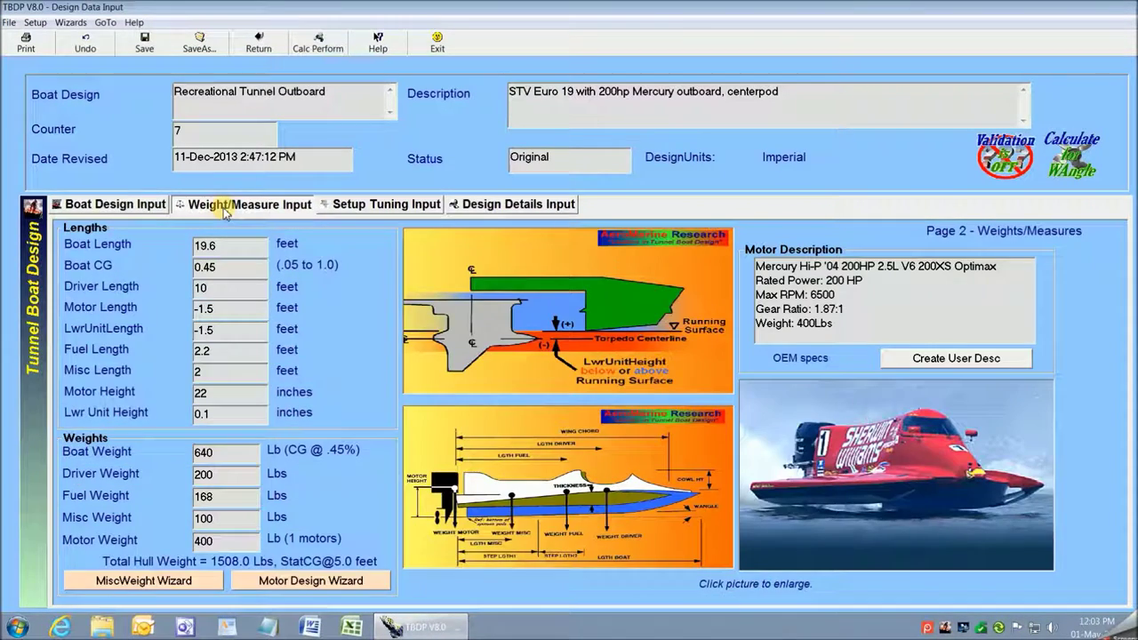
pyautogui.click(347, 206)
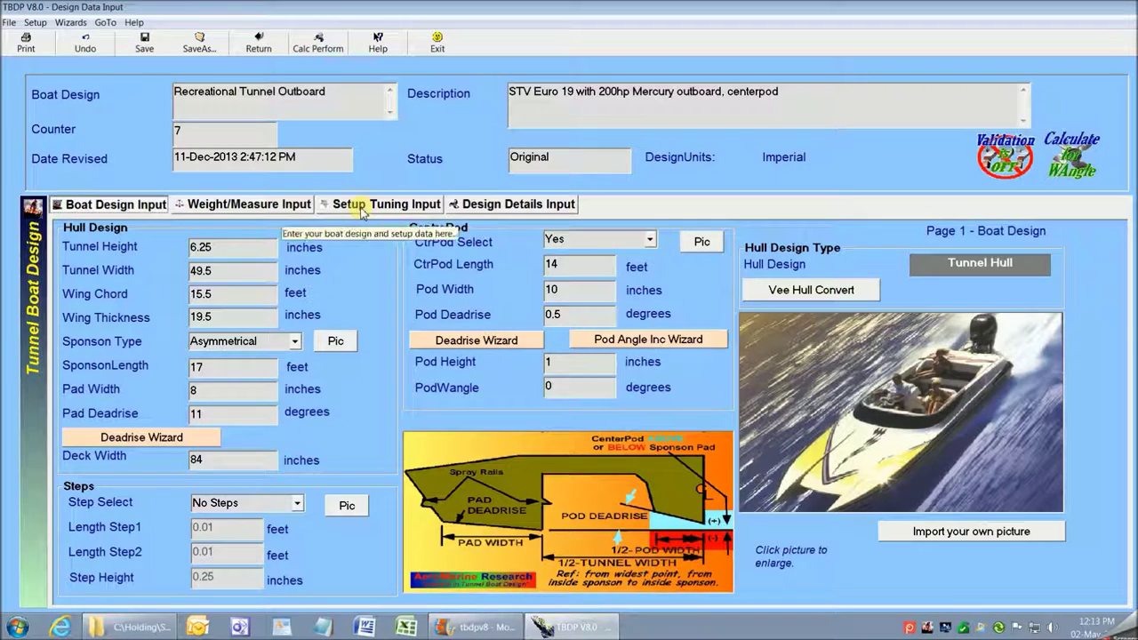
# Enable Auto 1-2-3, add the 85.2 mph top speed, recalculate, and show the results table
pyautogui.click(362, 213)
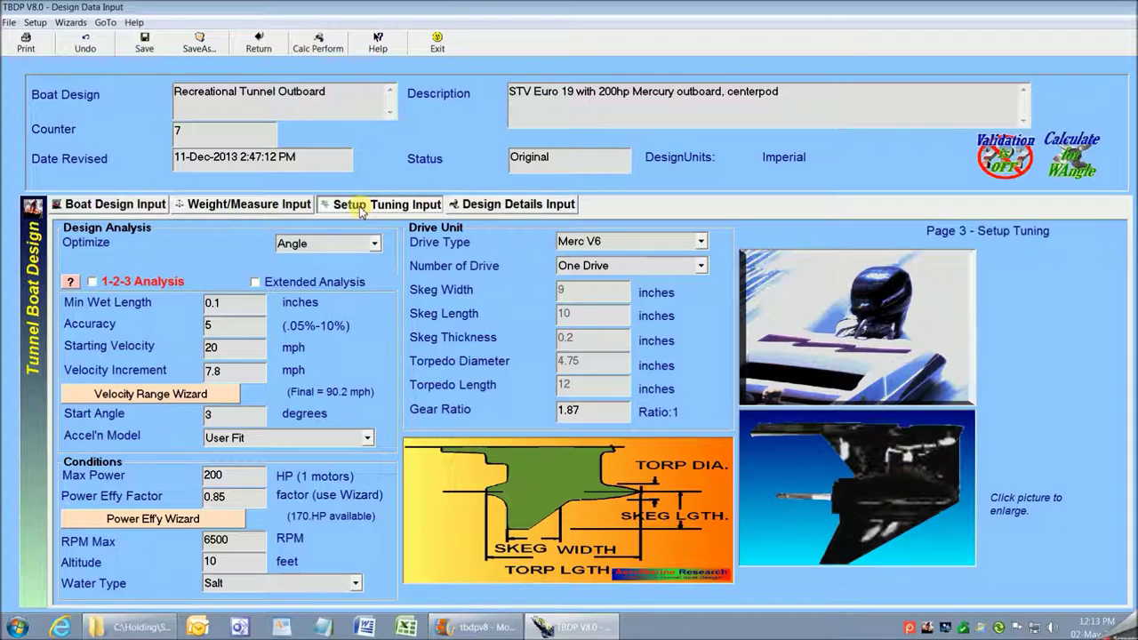
pyautogui.click(95, 281)
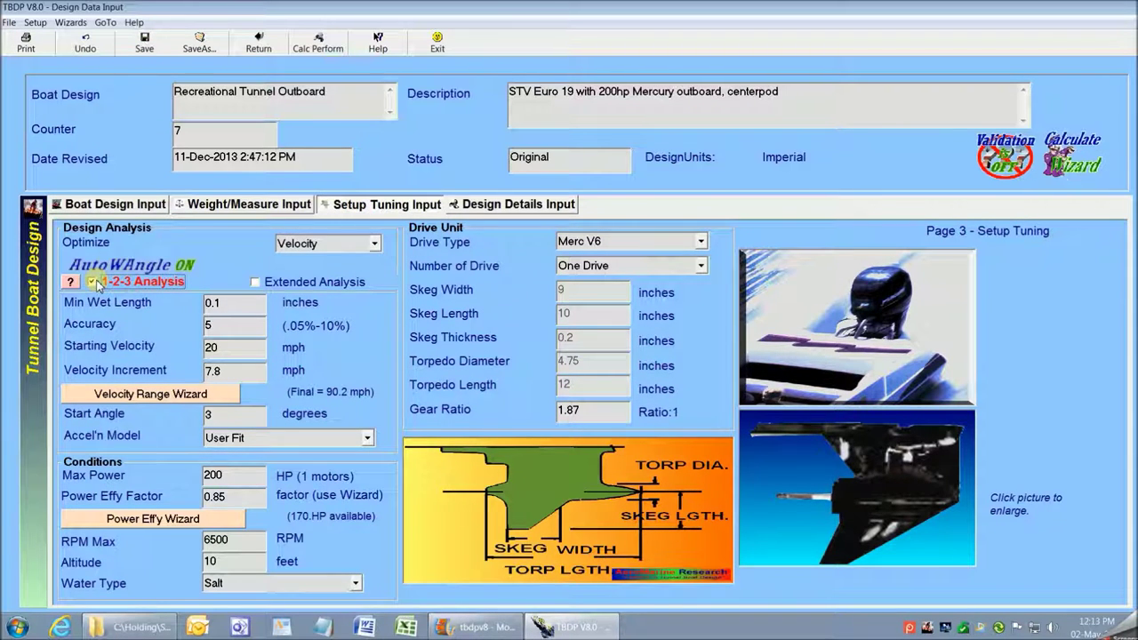
pyautogui.click(318, 40)
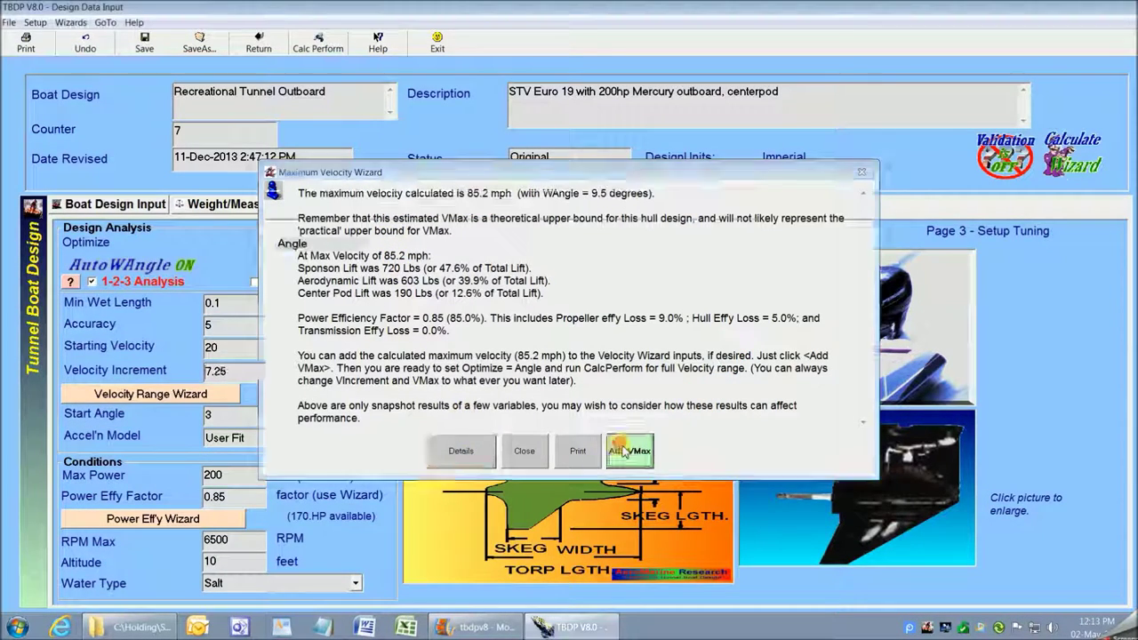
pyautogui.click(615, 450)
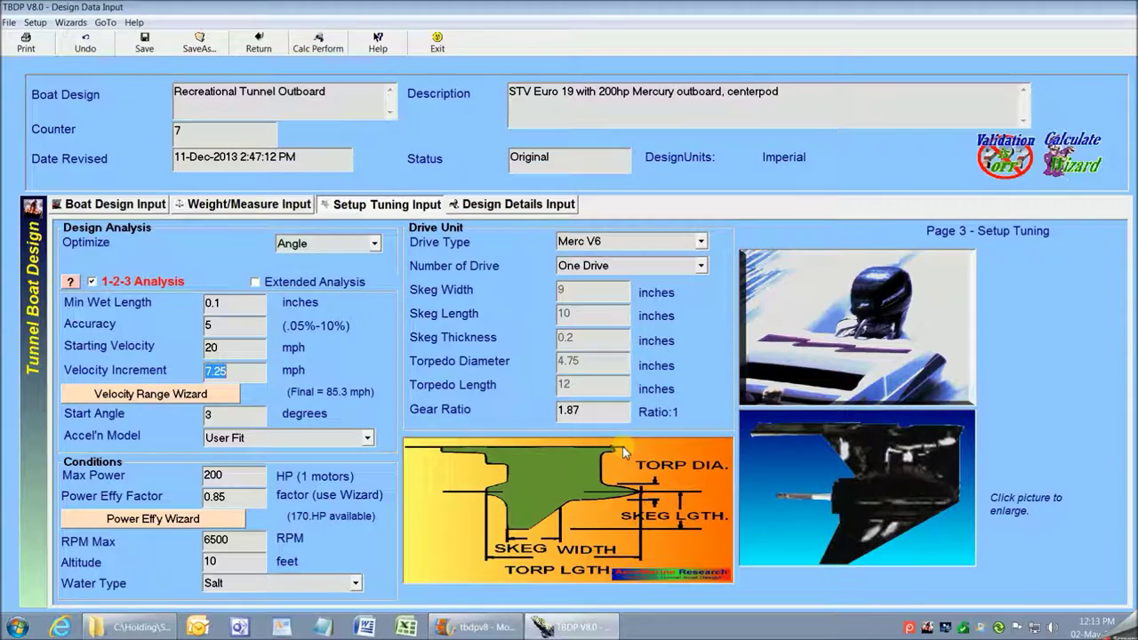
pyautogui.click(317, 42)
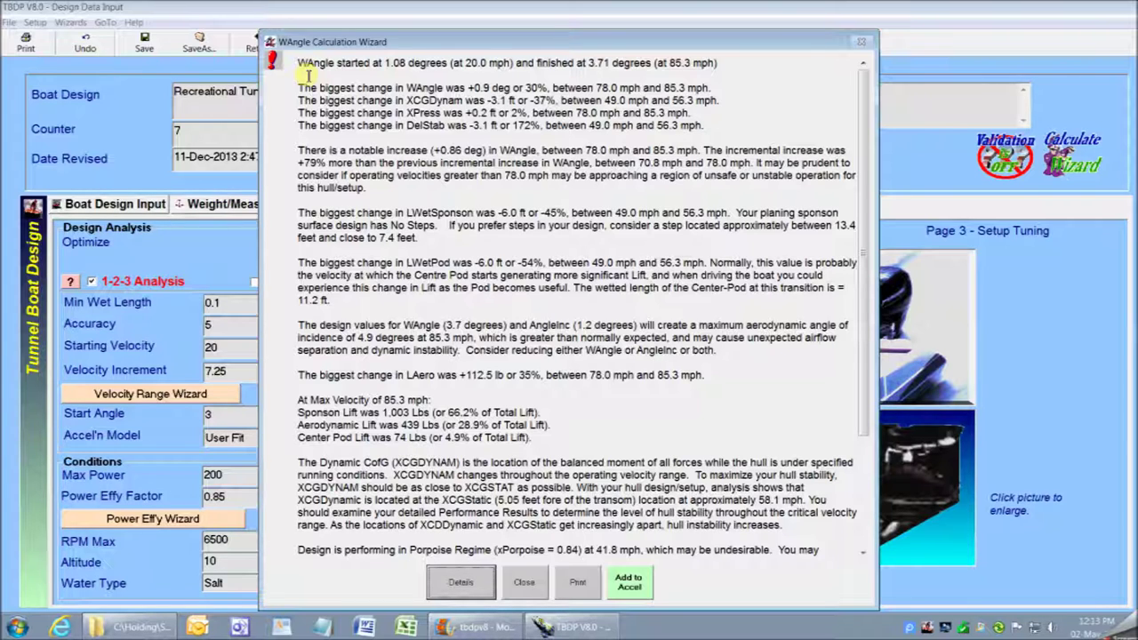
pyautogui.click(457, 583)
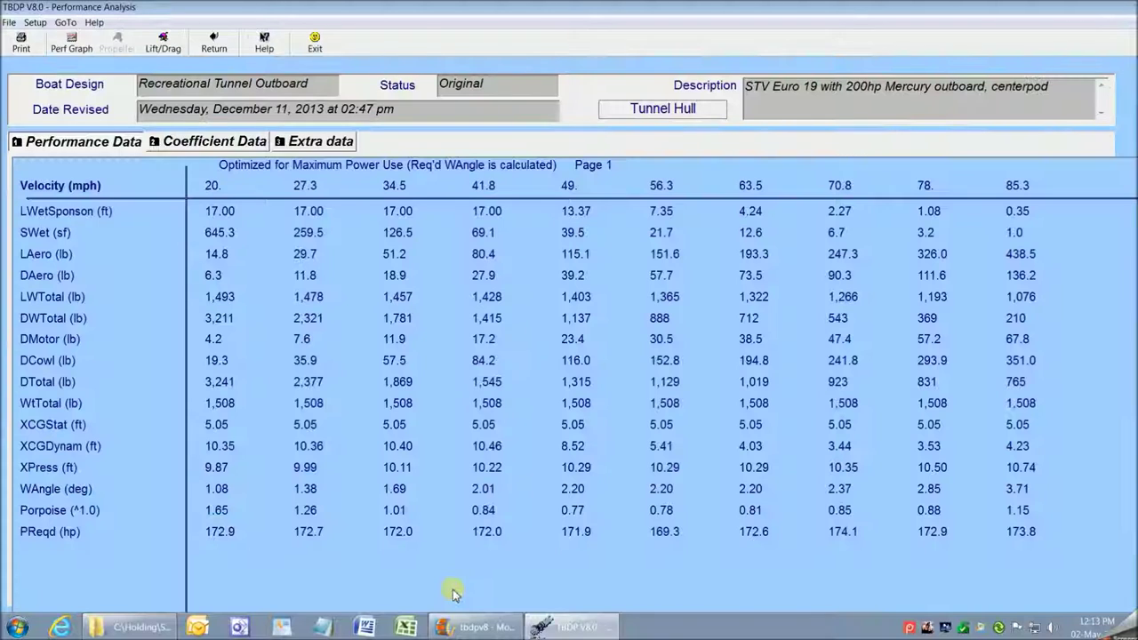
pyautogui.click(77, 46)
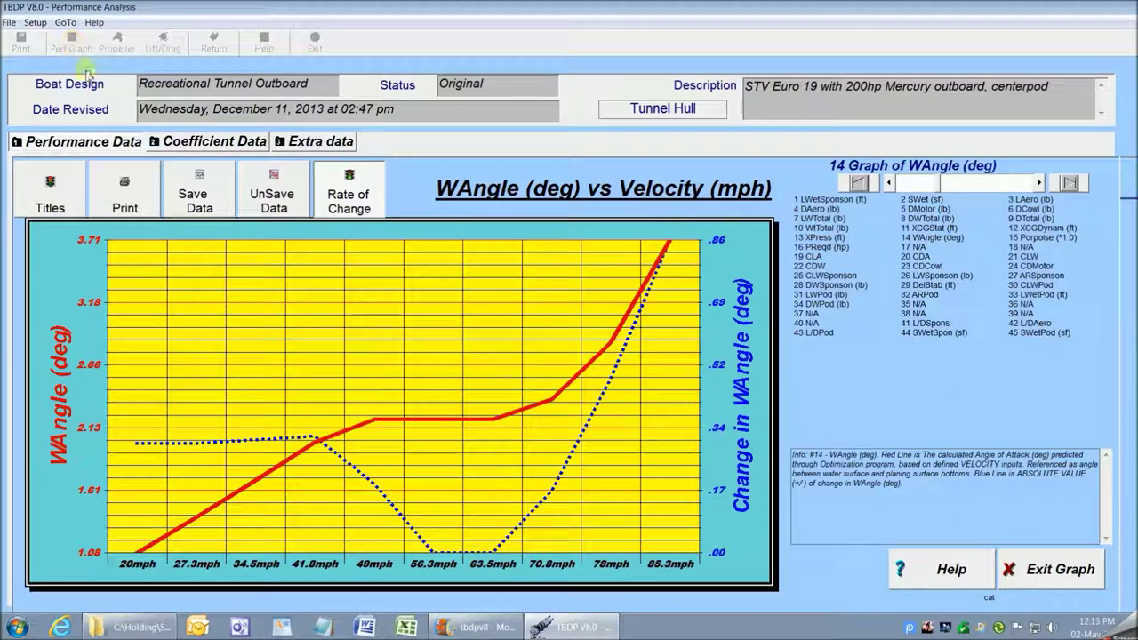
pyautogui.click(888, 183)
pyautogui.click(889, 182)
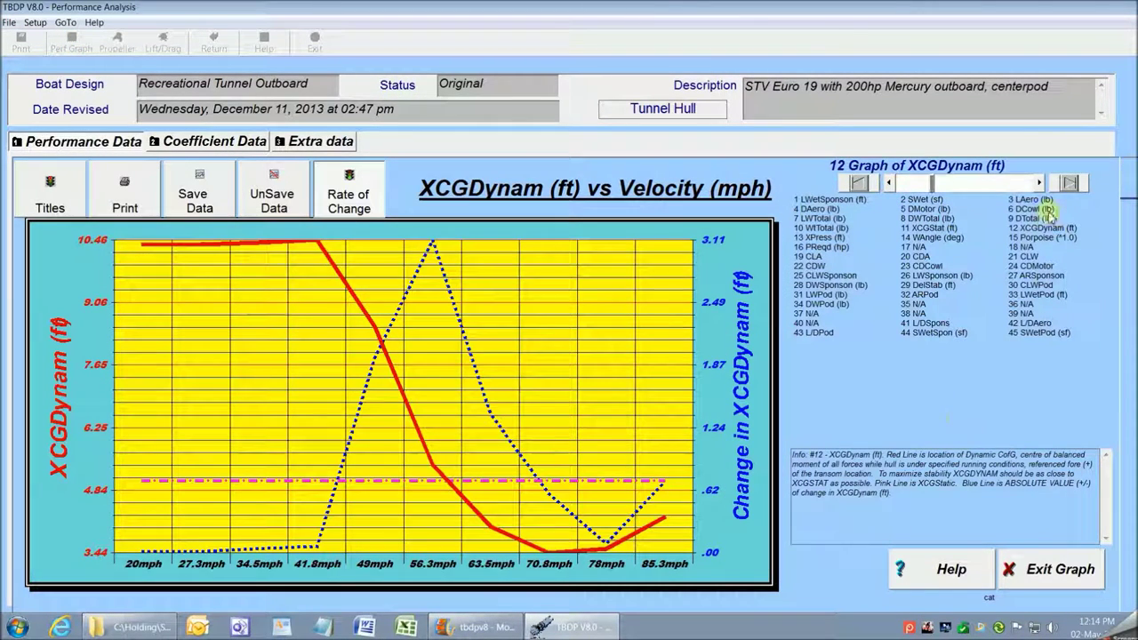
pyautogui.click(1039, 182)
pyautogui.click(1039, 183)
pyautogui.click(1039, 182)
pyautogui.click(1039, 183)
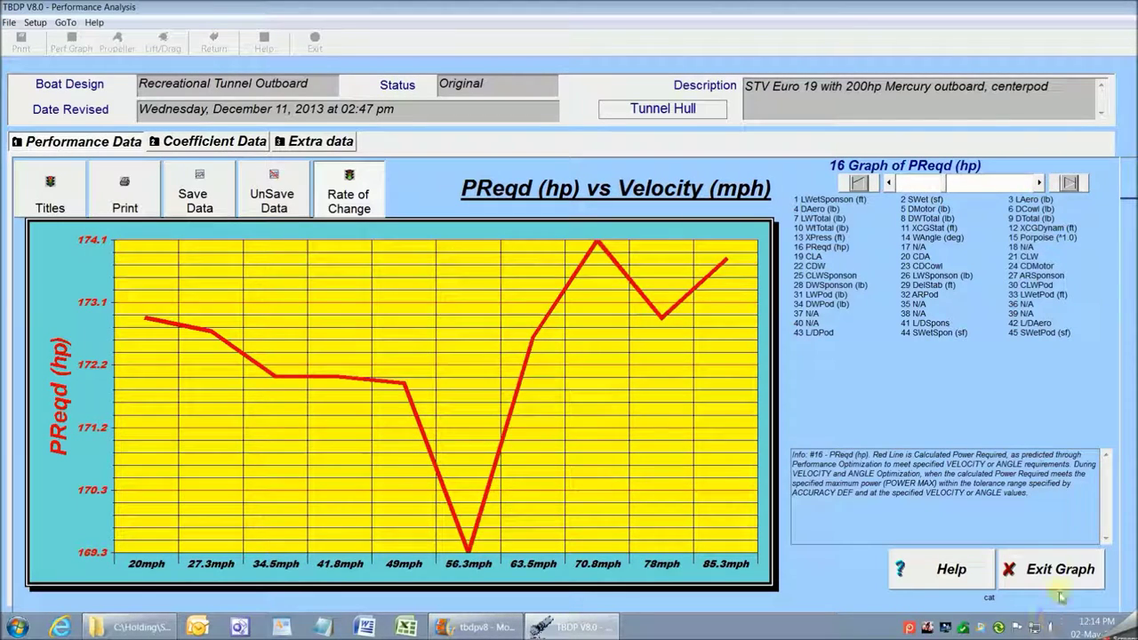
pyautogui.click(1061, 571)
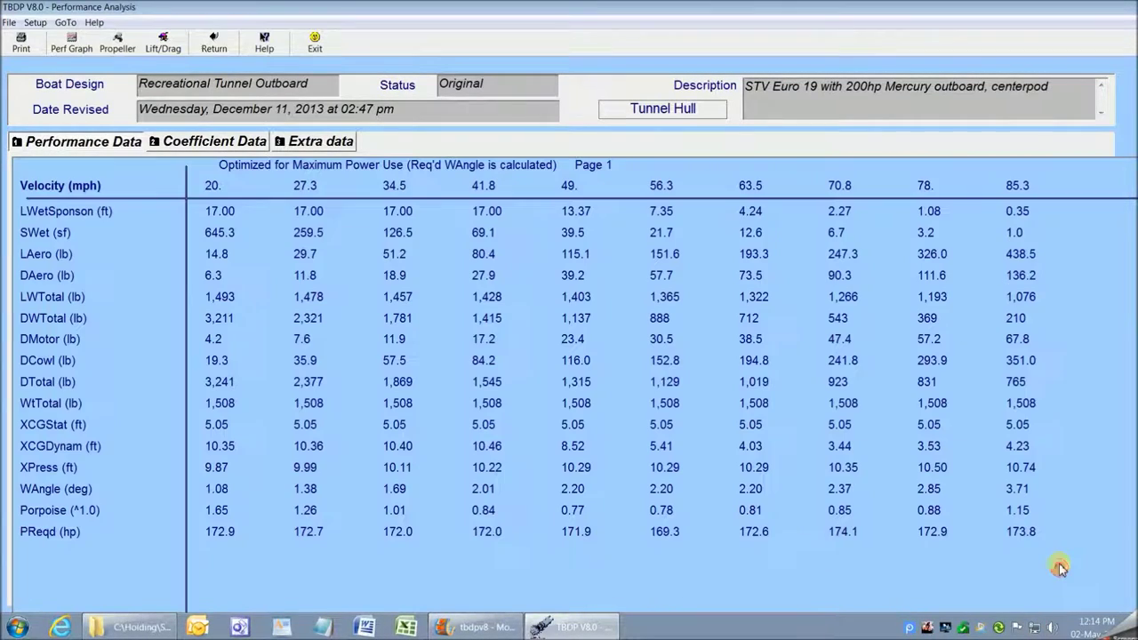
# Return from the results to the design inputs, check Design Details, then settle on Setup Tuning
pyautogui.click(214, 42)
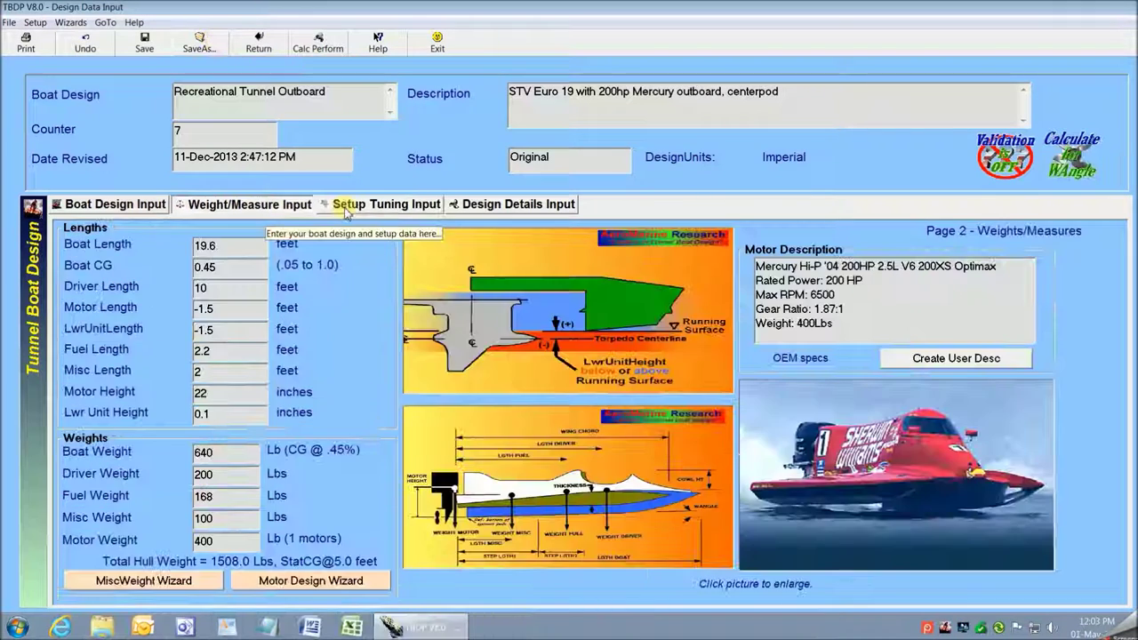
pyautogui.click(344, 204)
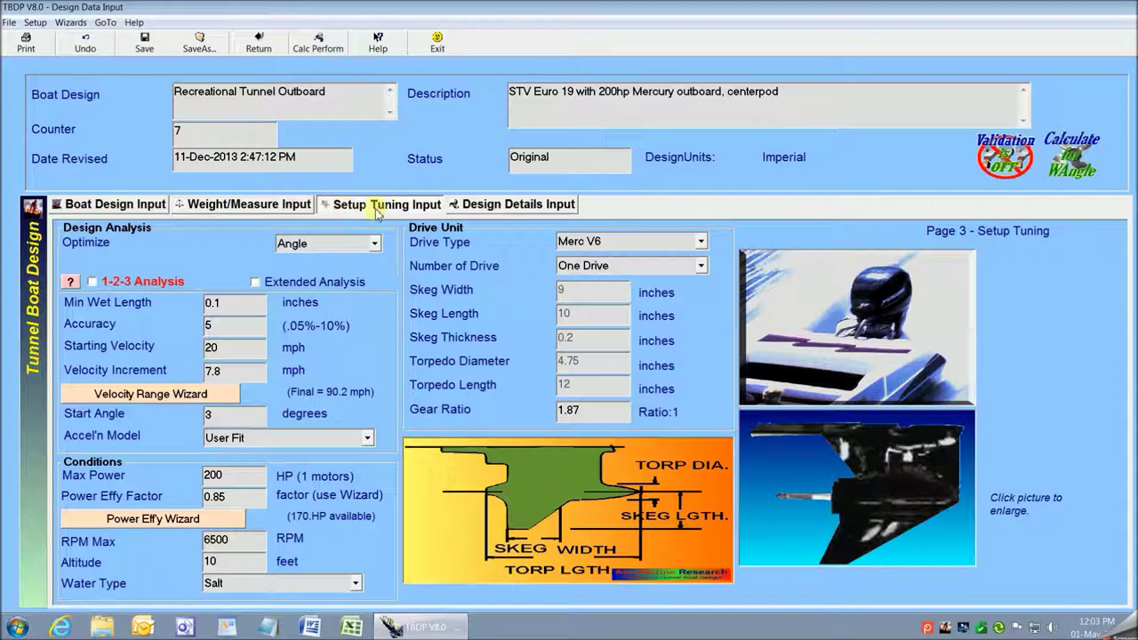
pyautogui.click(486, 207)
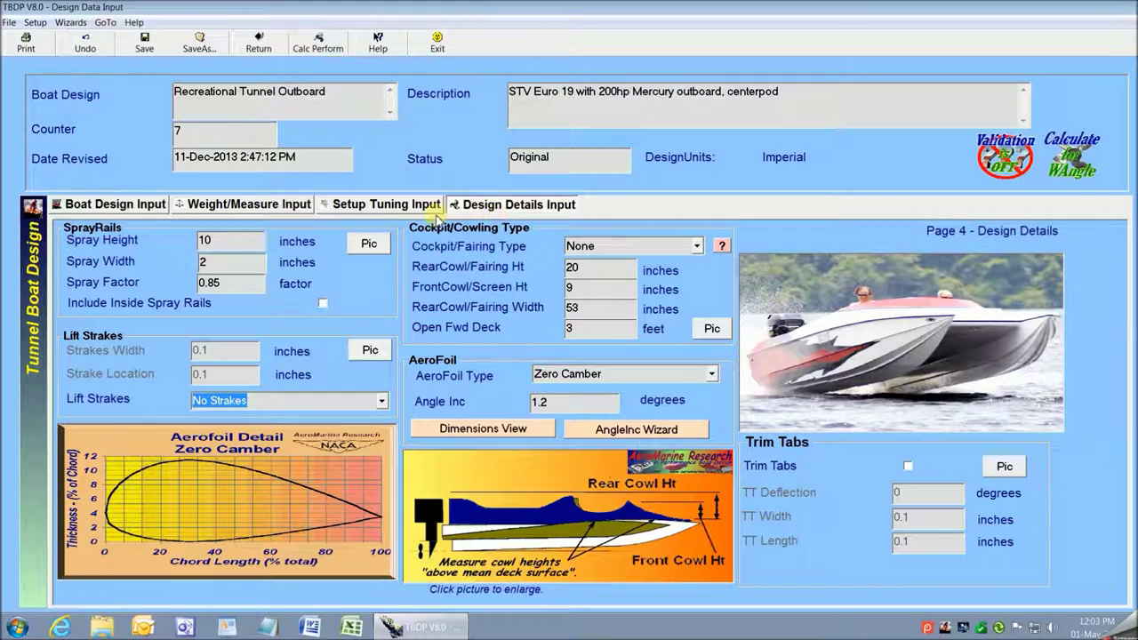
pyautogui.click(374, 206)
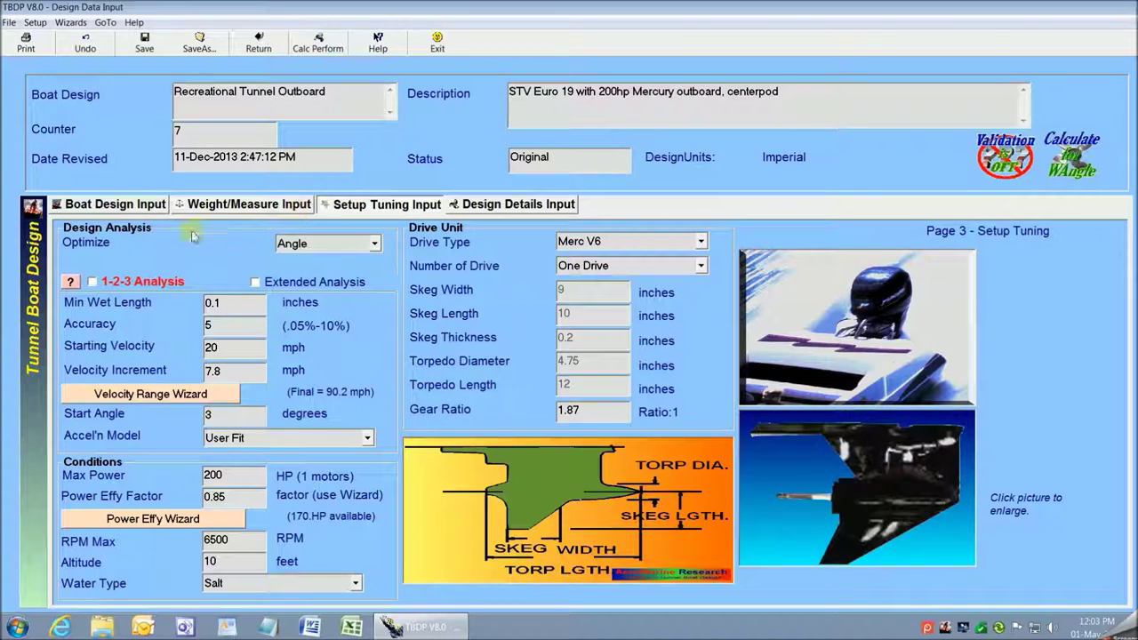
# Re-enable 1-2-3 Analysis and compute the maximum velocity: 85.2 mph at WAngle 9.5°
pyautogui.click(93, 283)
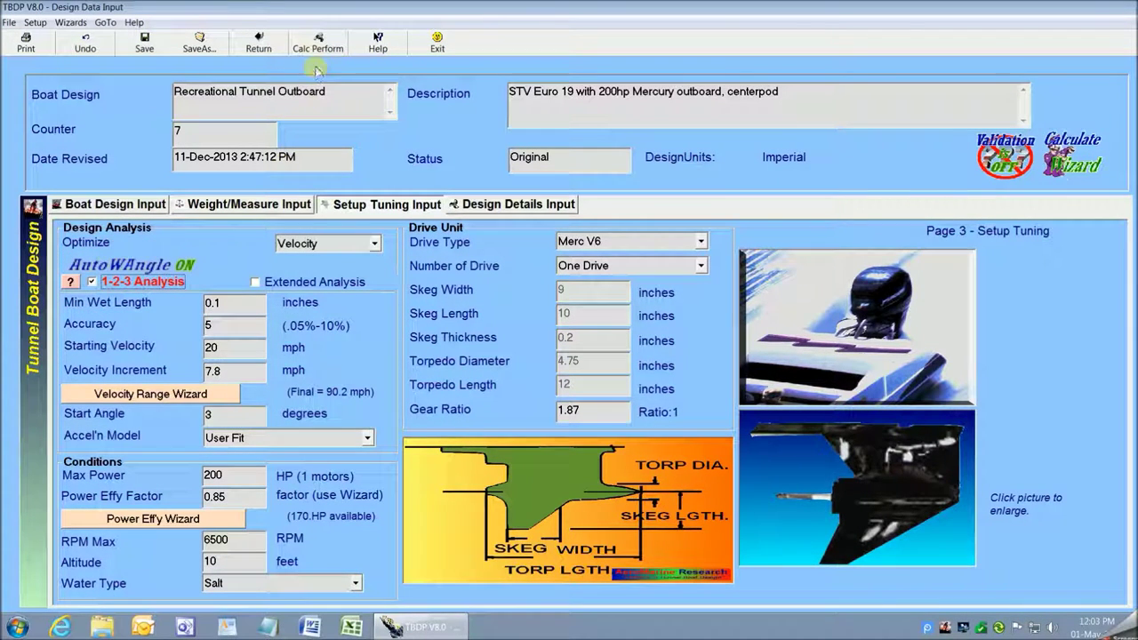
pyautogui.click(319, 47)
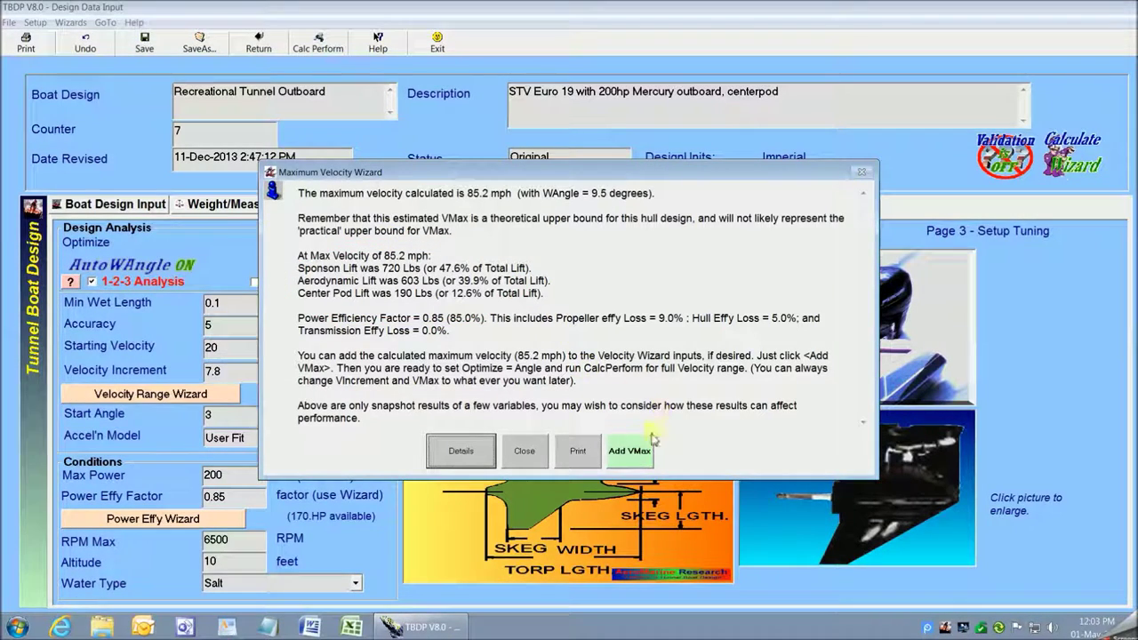
# Add the 85.3 mph top speed to the velocity inputs, giving a 7.25 mph increment
pyautogui.click(639, 444)
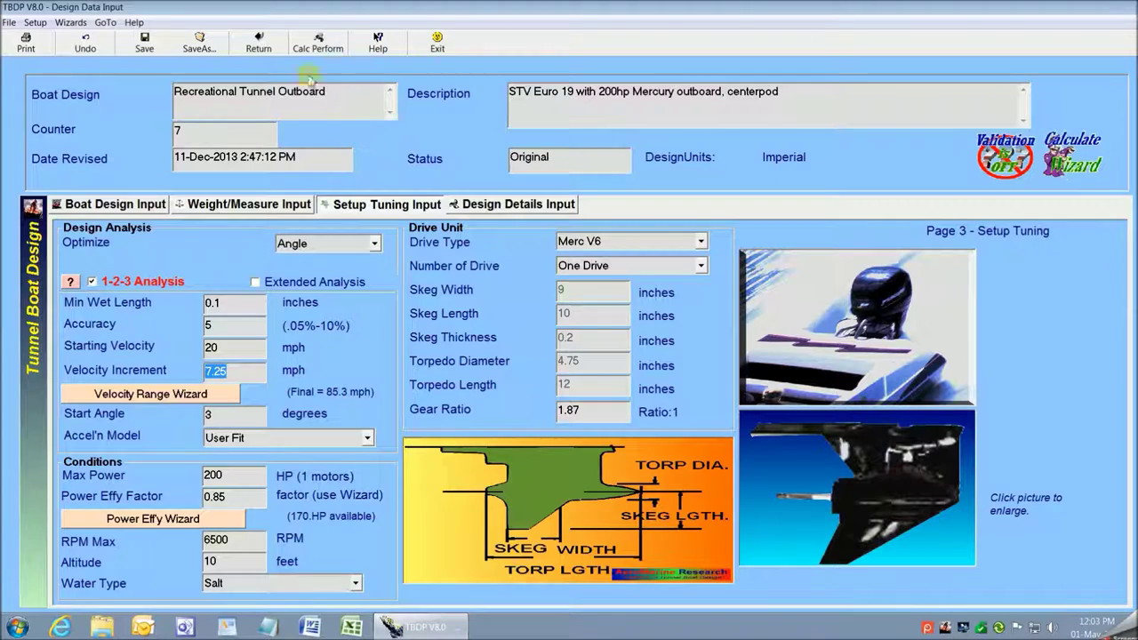
pyautogui.click(313, 44)
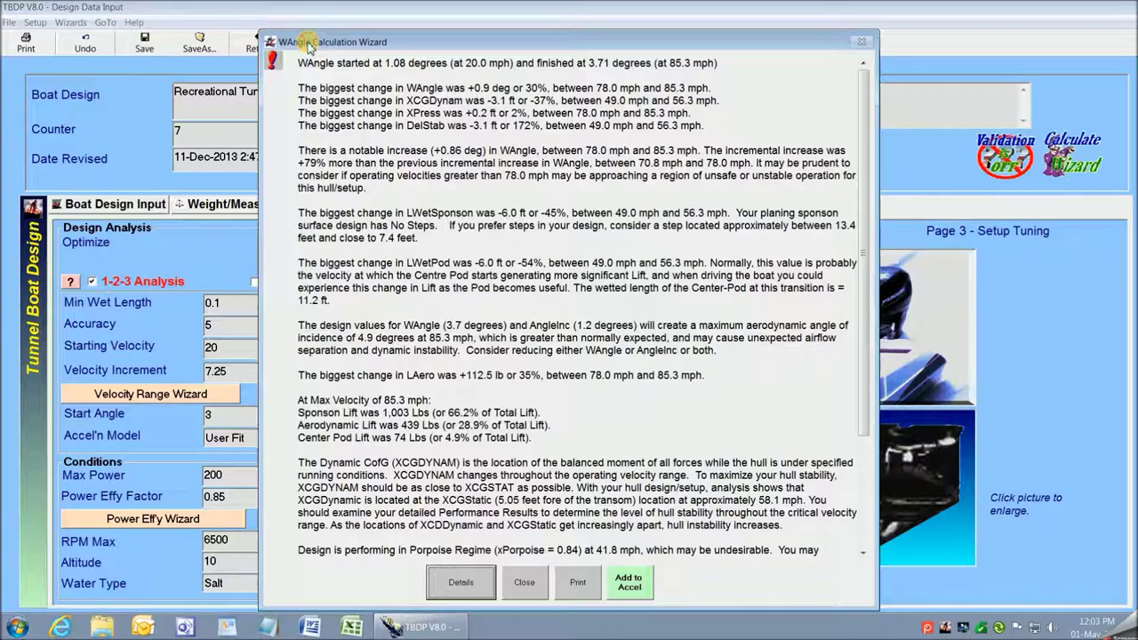
pyautogui.moveTo(863, 322); pyautogui.dragTo(861, 418)
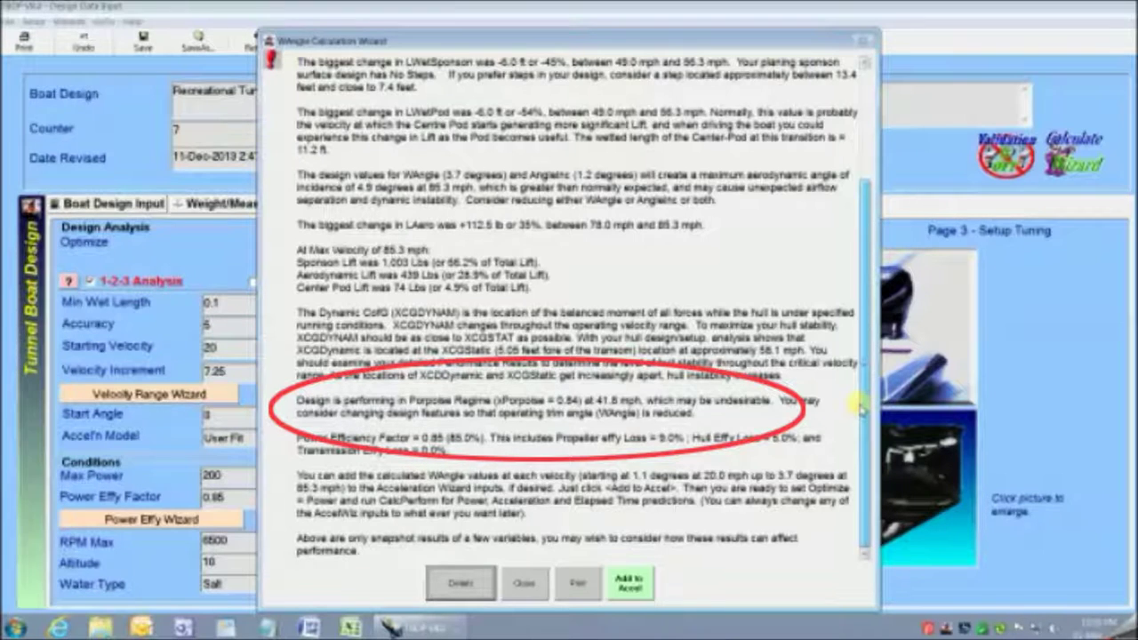
# Scroll through the WAngle wizard text and open the 20–85.3 mph Performance Analysis table
pyautogui.moveTo(860, 405); pyautogui.dragTo(862, 290)
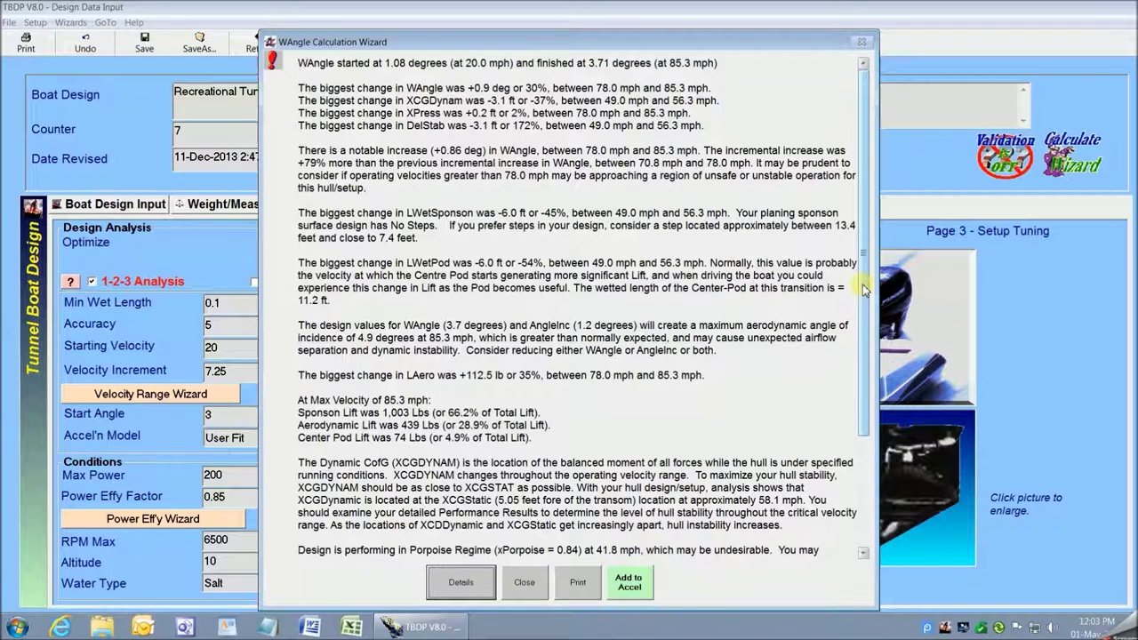
pyautogui.moveTo(863, 289); pyautogui.dragTo(861, 410)
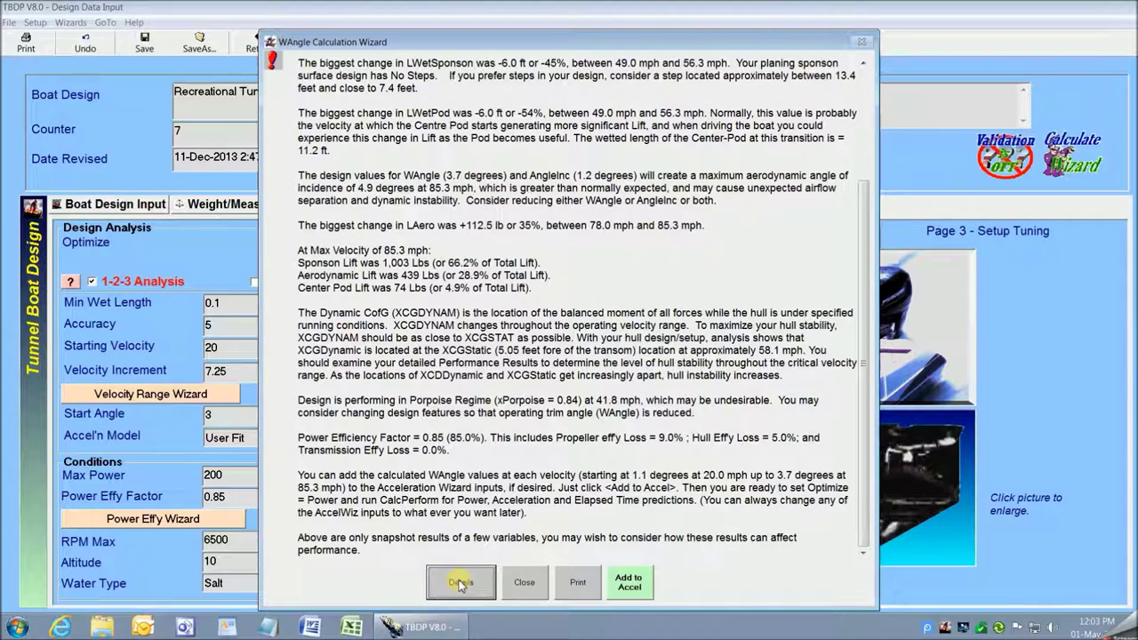
pyautogui.click(461, 584)
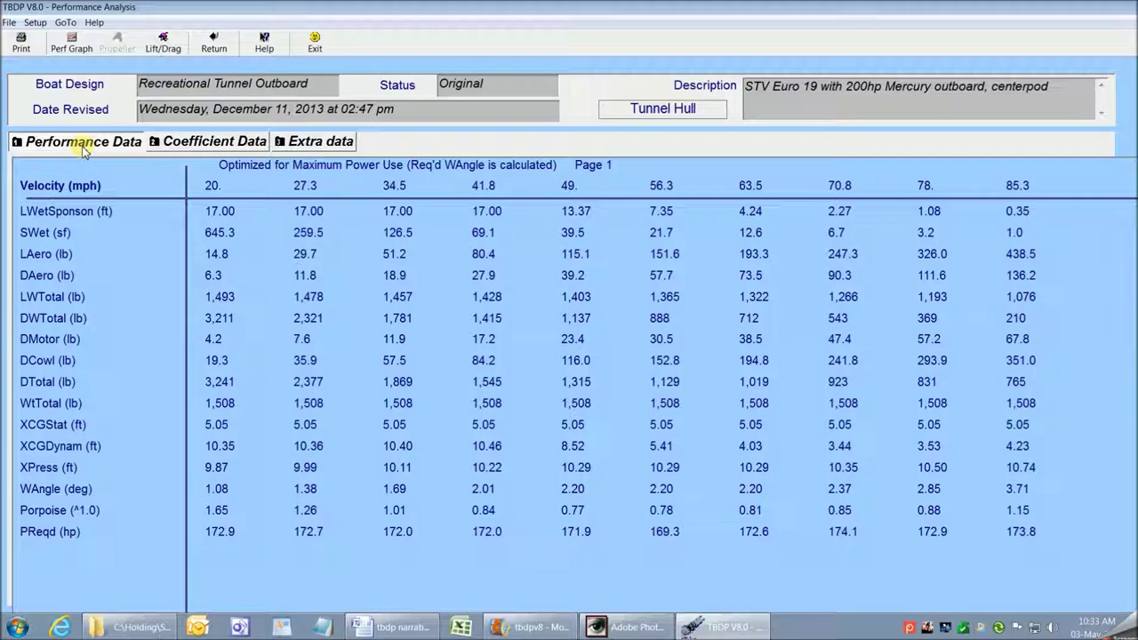
pyautogui.click(197, 148)
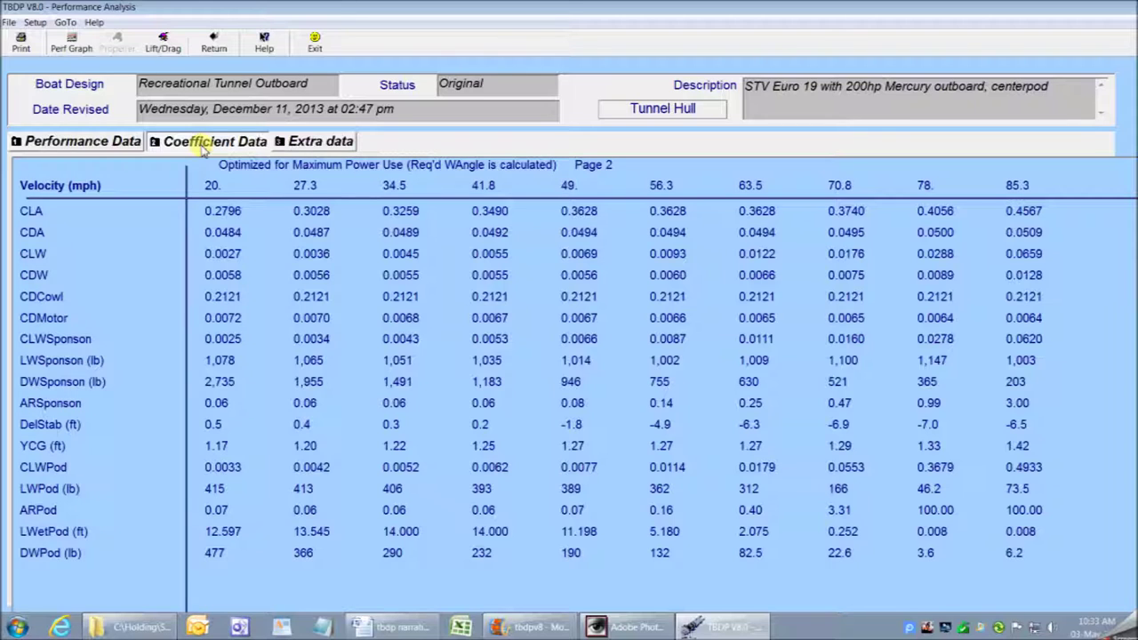
pyautogui.click(307, 146)
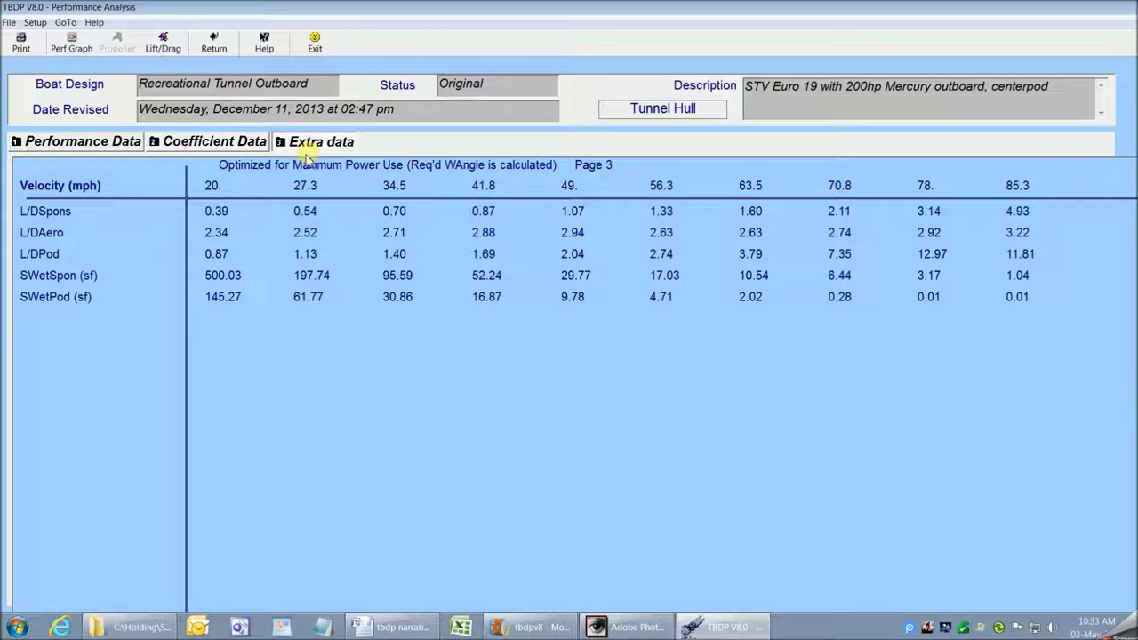
pyautogui.click(116, 146)
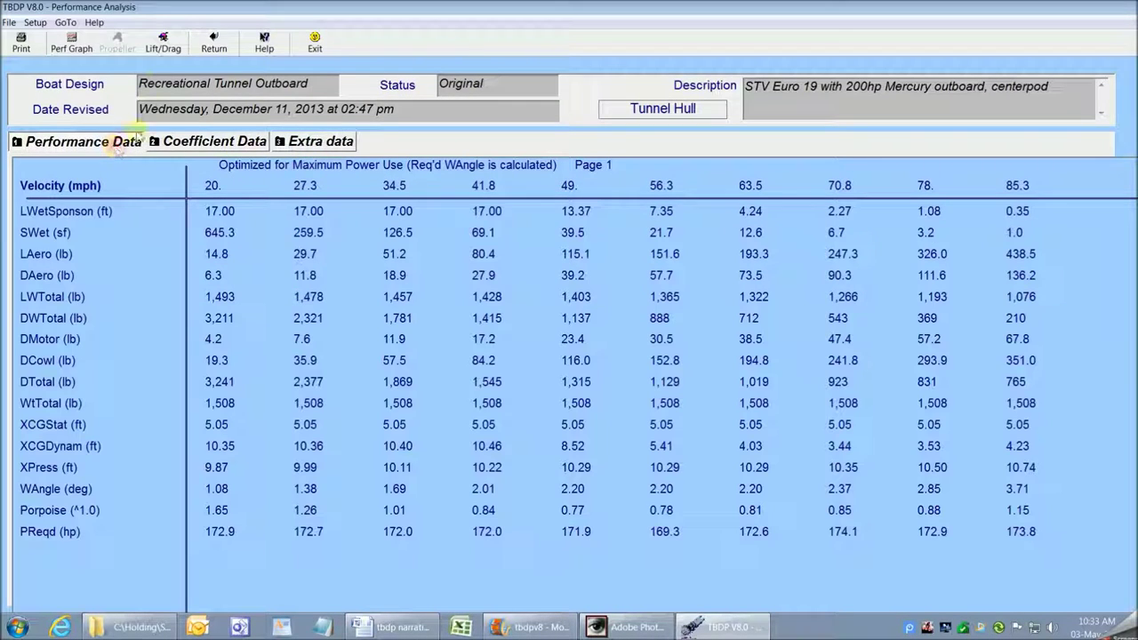
pyautogui.click(73, 45)
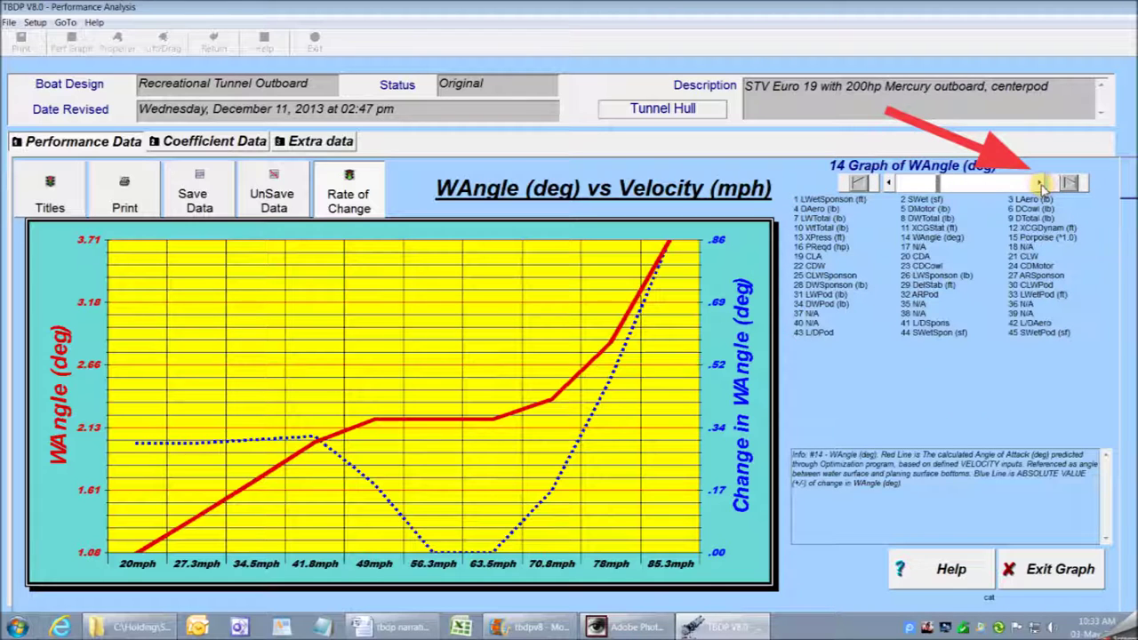
# Step back through the XPress and XCGDynam graphs, then forward again toward WAngle
pyautogui.click(888, 184)
pyautogui.click(888, 184)
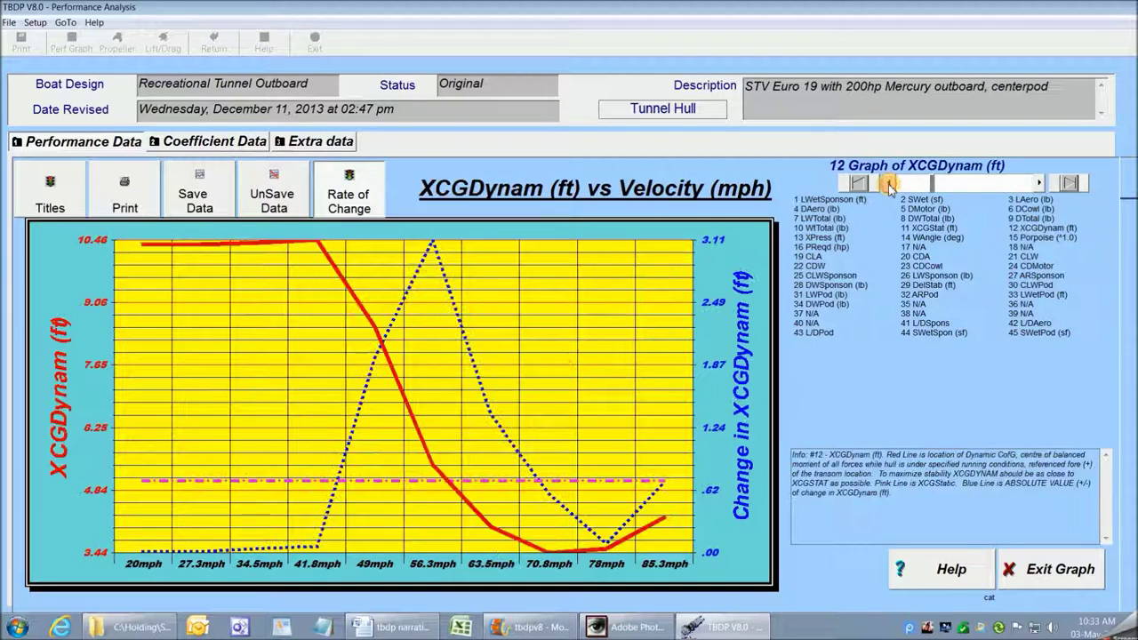
pyautogui.click(1039, 183)
pyautogui.click(1039, 184)
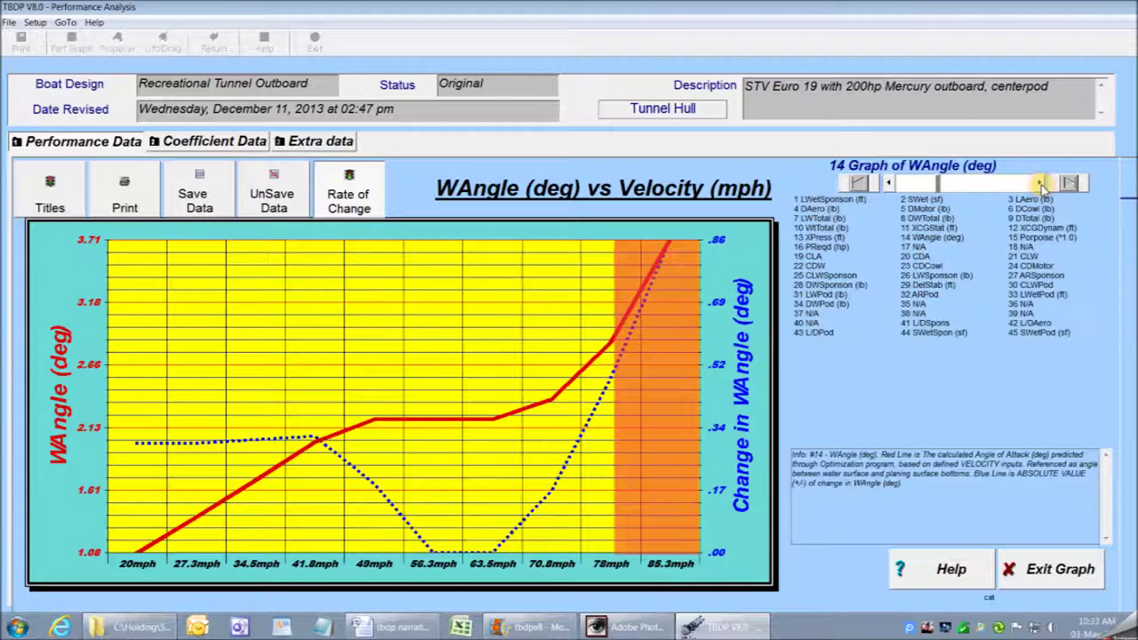
# Clear the shaded 78–85 mph band and step back to the XCGDynam graph
pyautogui.click(407, 302)
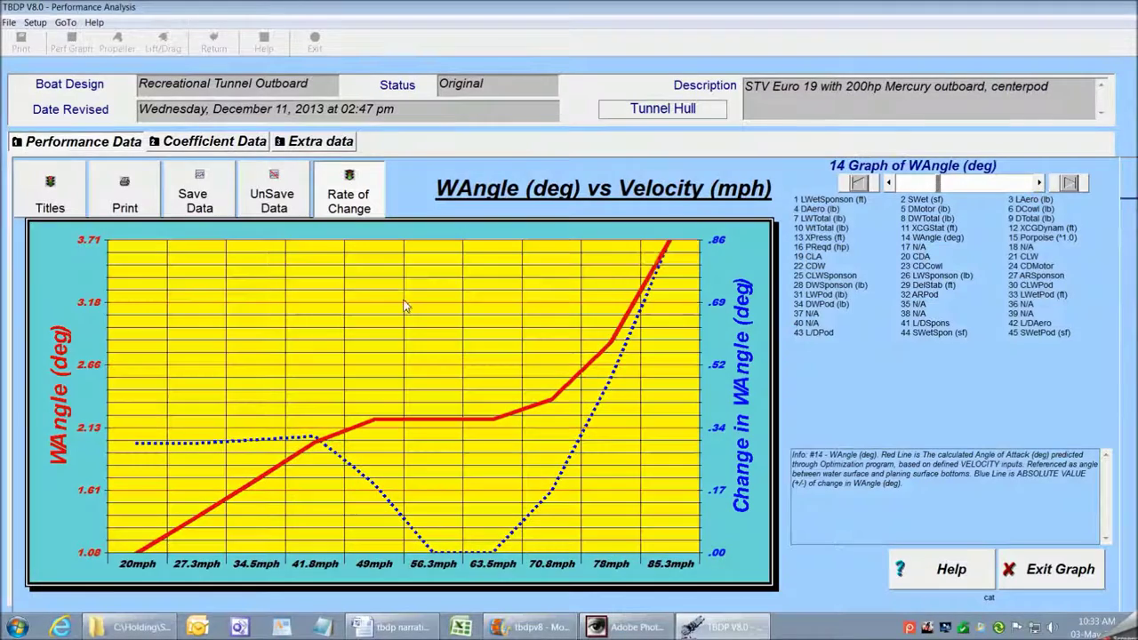
pyautogui.click(888, 183)
pyautogui.click(889, 183)
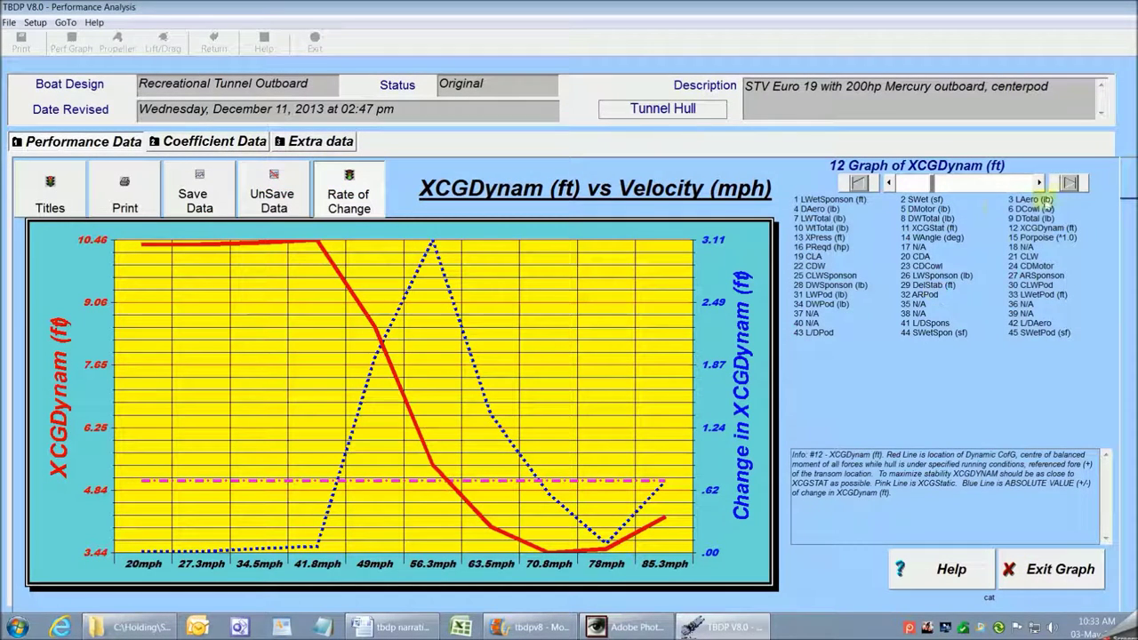
# Advance past the XPress and WAngle graphs to the Porpoise versus velocity graph
pyautogui.click(1040, 182)
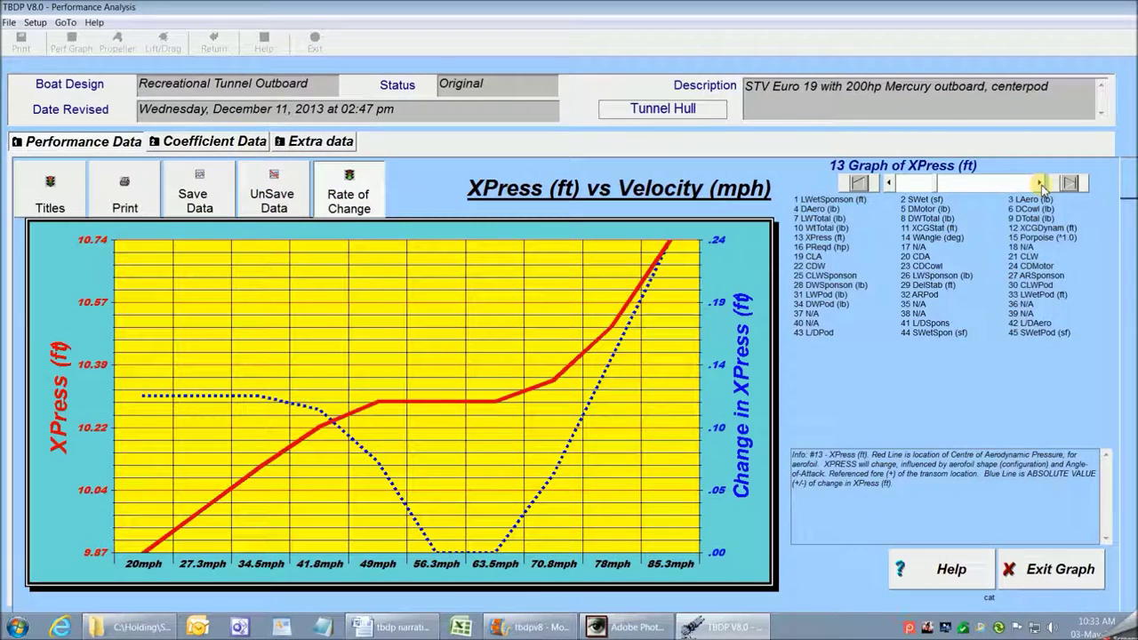
pyautogui.click(1040, 182)
pyautogui.click(1040, 183)
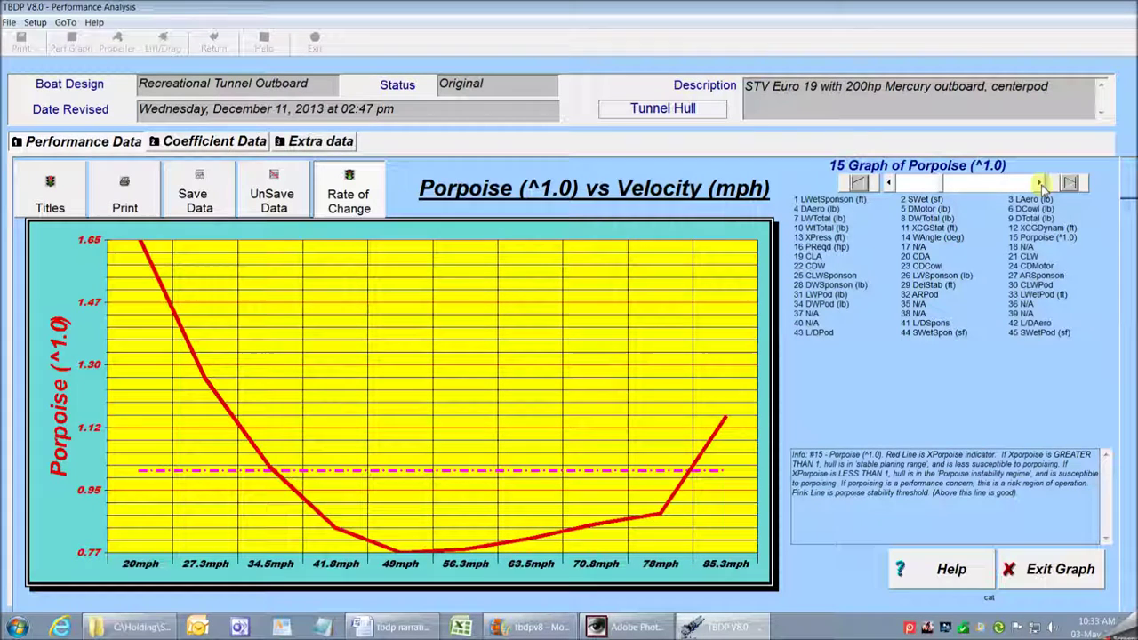
# Close the graph and results, returning to the Design Data Input Setup Tuning page
pyautogui.click(1081, 565)
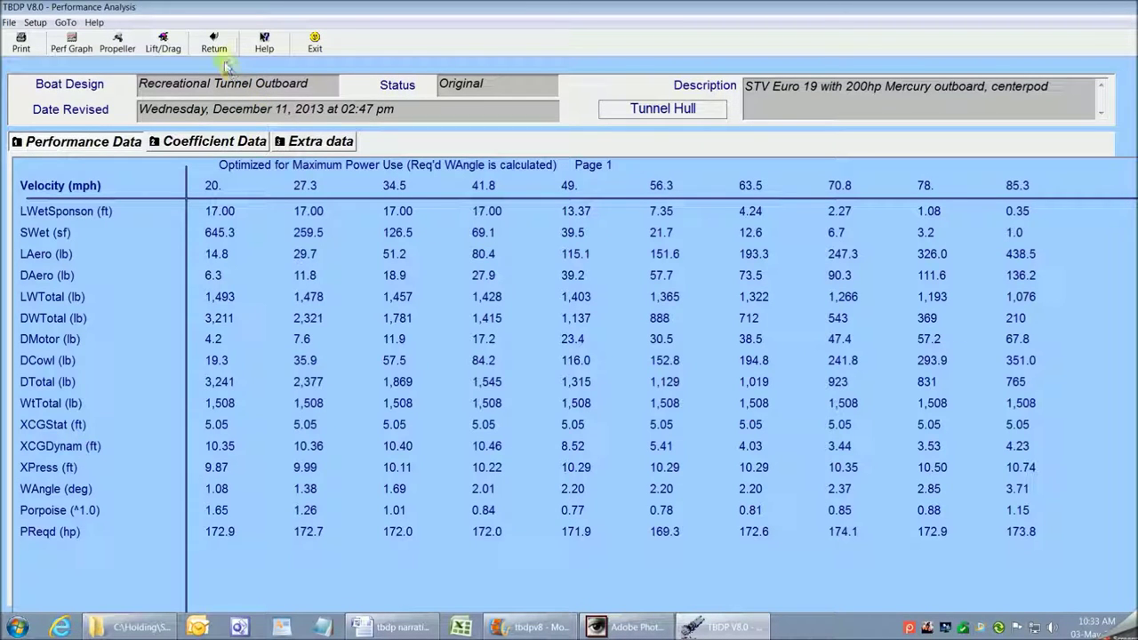
pyautogui.click(215, 45)
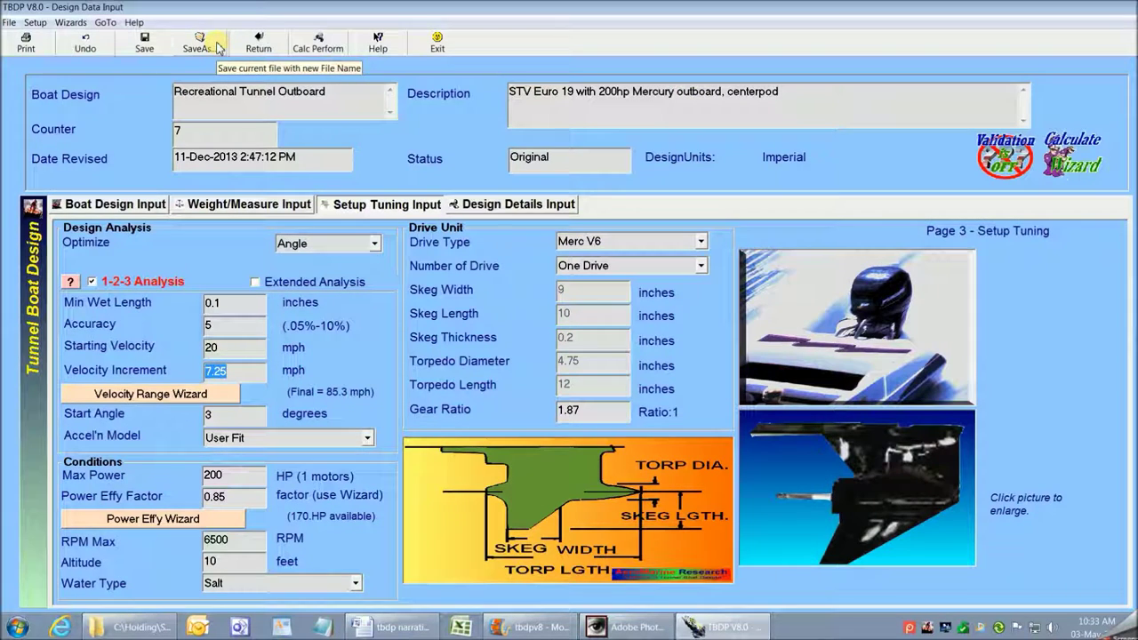